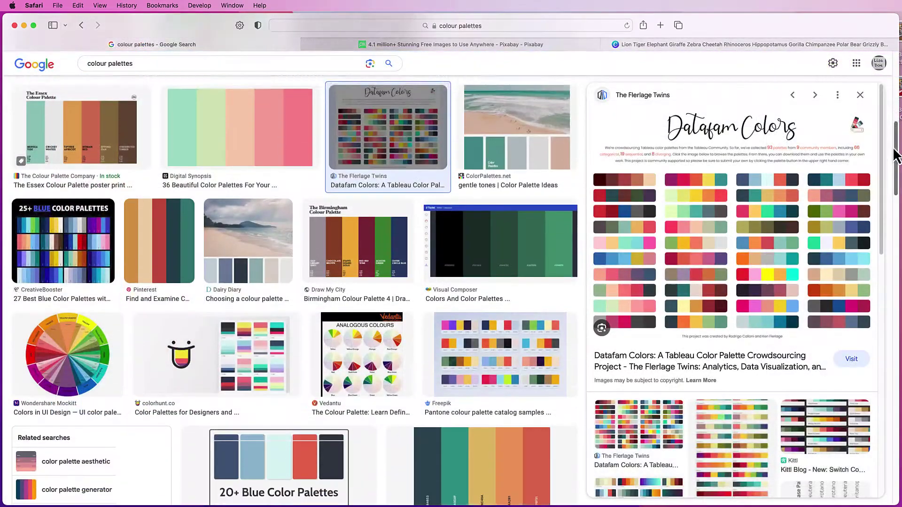
# Add a square shape to the blank page and open its fill colour options
pyautogui.moveTo(894, 150); pyautogui.dragTo(894, 301)
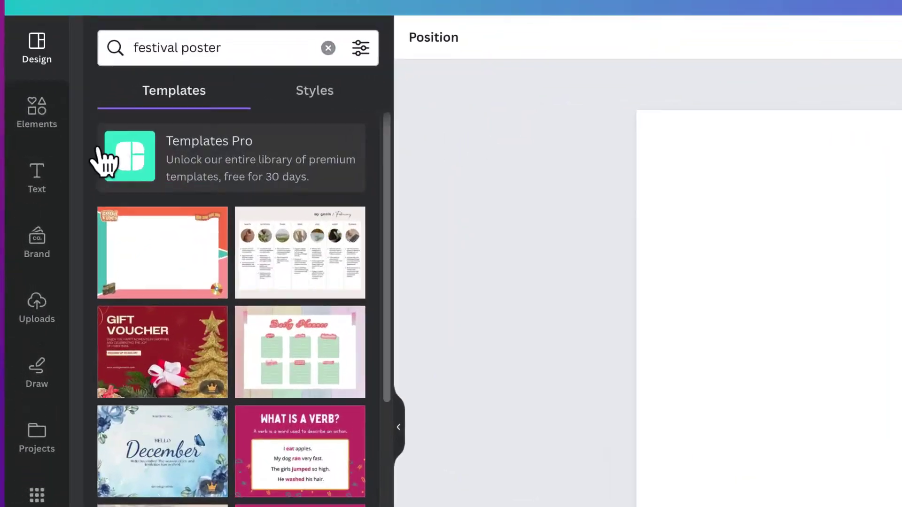
pyautogui.click(40, 120)
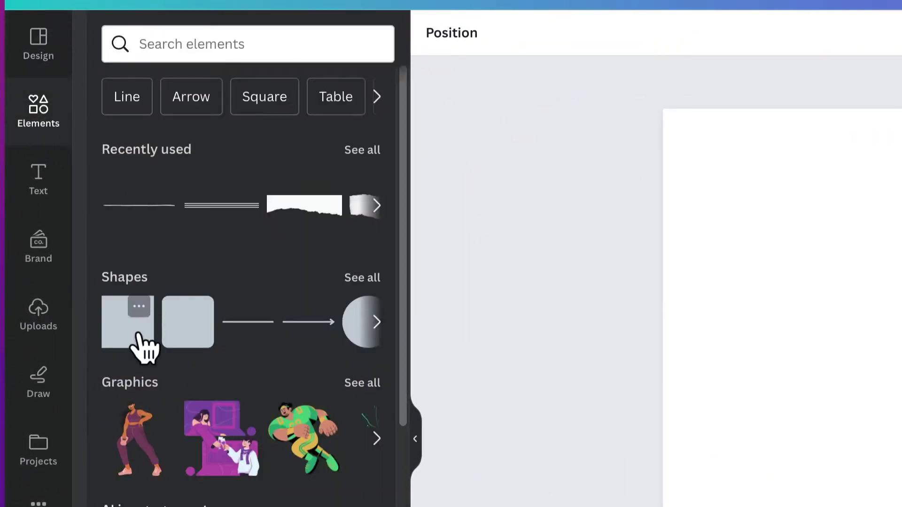
pyautogui.click(141, 343)
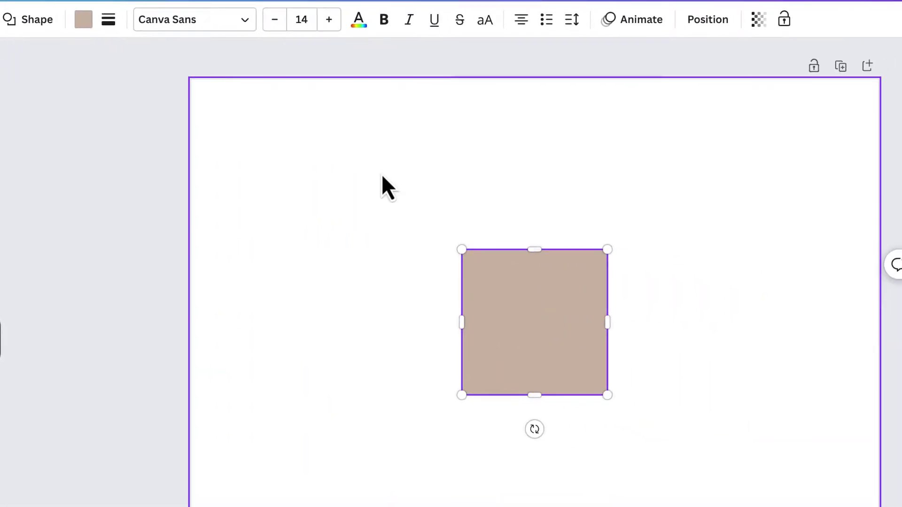
pyautogui.click(83, 19)
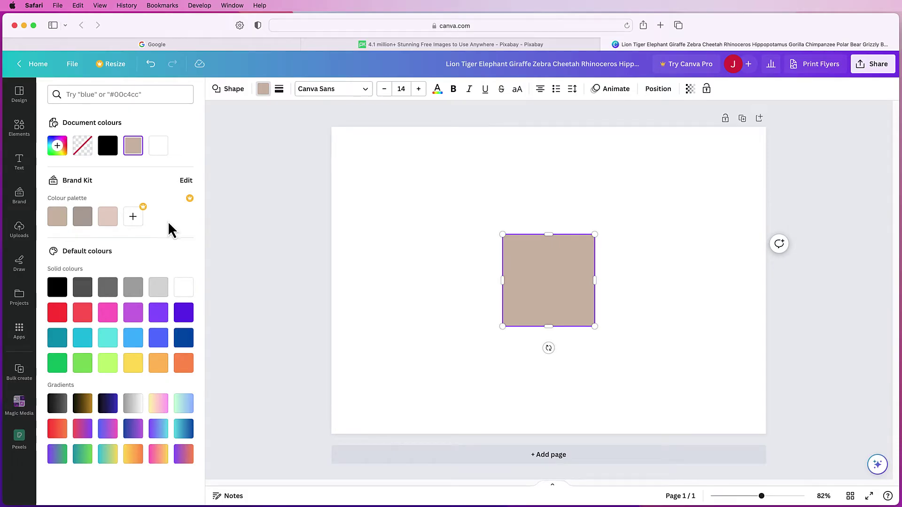
# Switch to the Pixabay site and capture a screenshot of the cupcake photo
pyautogui.click(392, 47)
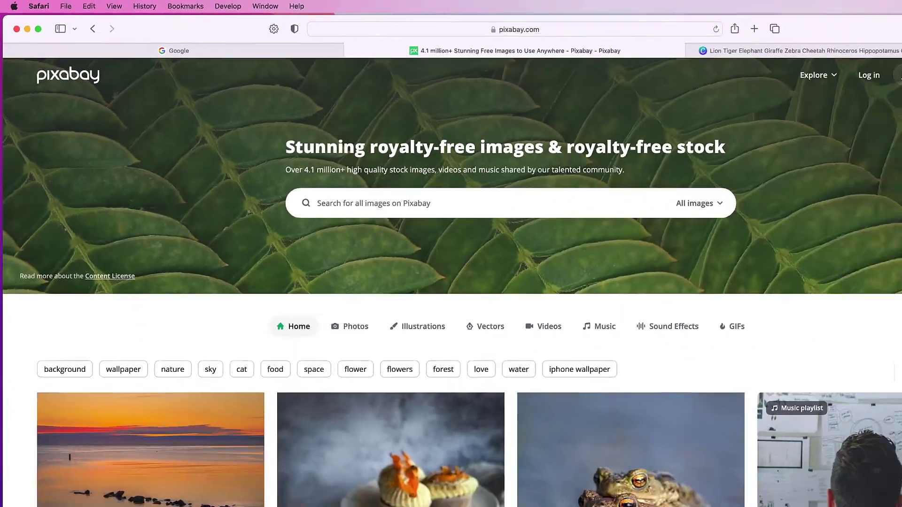
pyautogui.moveTo(896, 139); pyautogui.dragTo(897, 157)
pyautogui.scroll(-5, 897, 162)
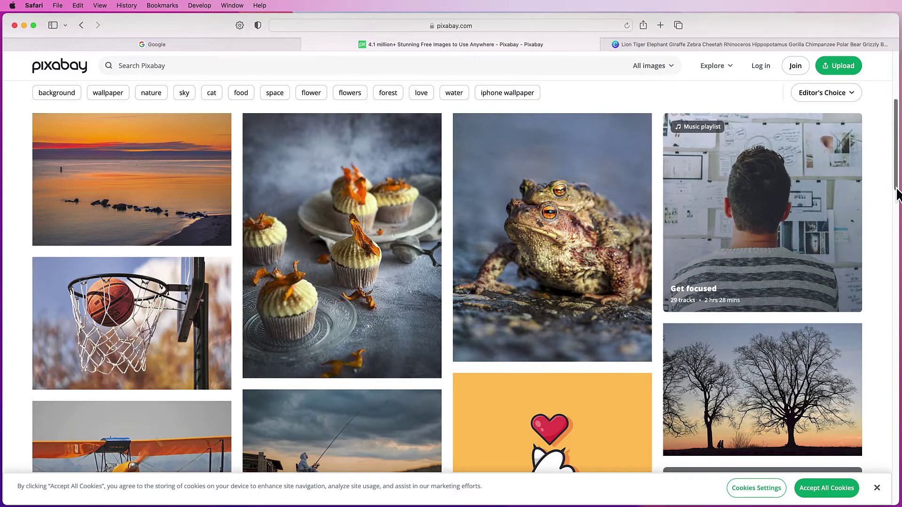
pyautogui.scroll(1, 899, 190)
pyautogui.moveTo(897, 185); pyautogui.dragTo(898, 183)
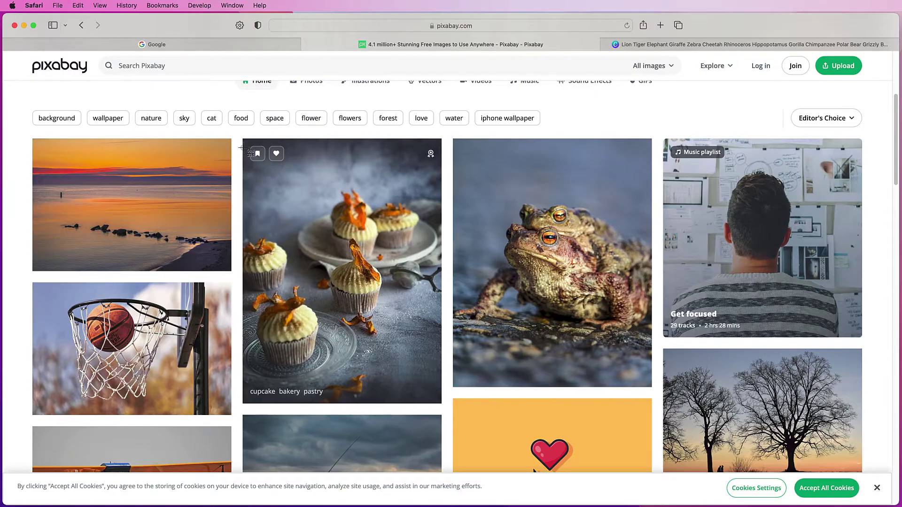
pyautogui.moveTo(246, 140); pyautogui.dragTo(440, 388)
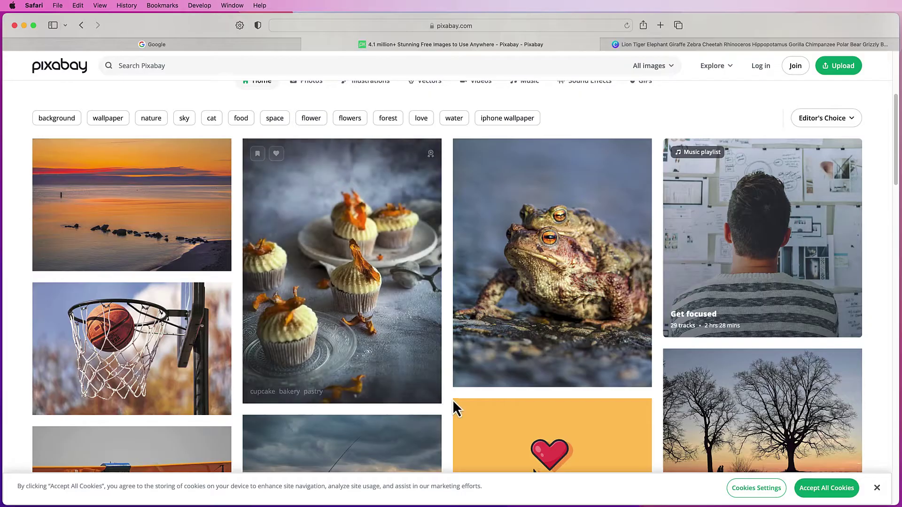
# Switch back to the Canva design and upload the cupcake image Screenshot 2023-09-26 at 11.51.32 from the Desktop
pyautogui.click(647, 47)
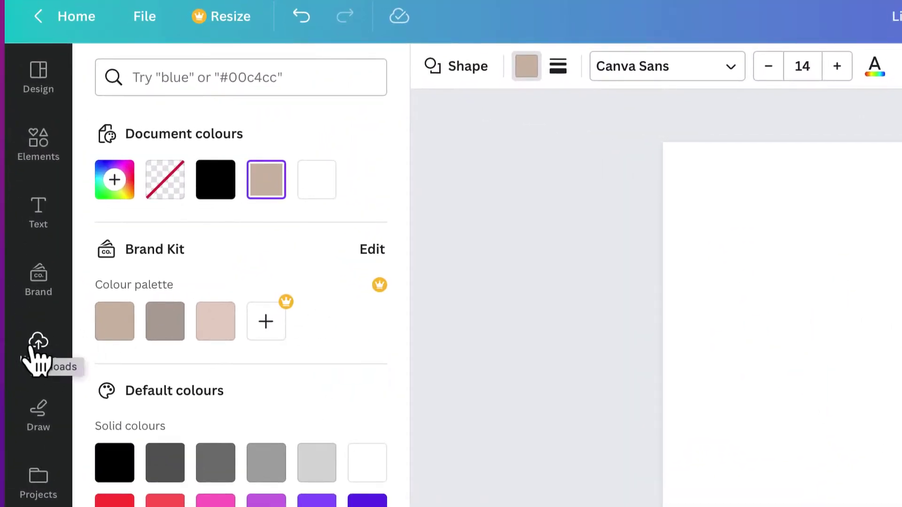
pyautogui.click(50, 360)
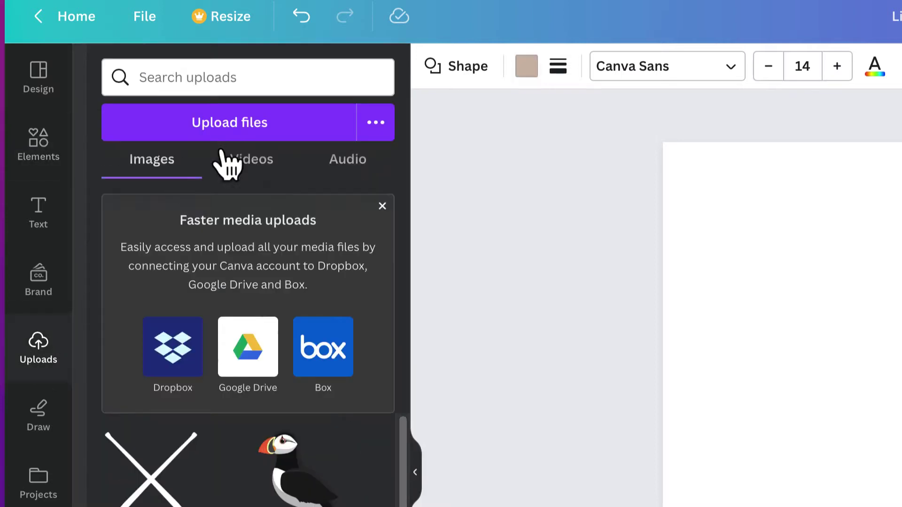
pyautogui.click(240, 124)
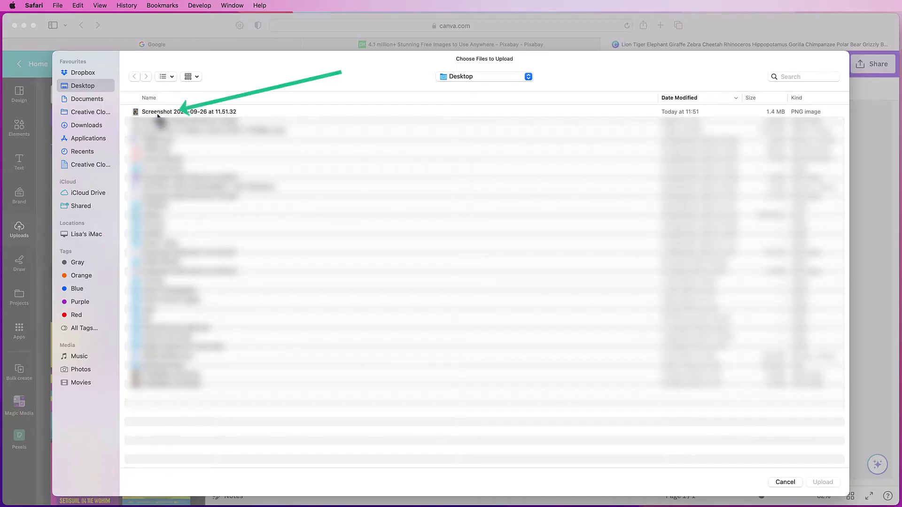
pyautogui.click(158, 113)
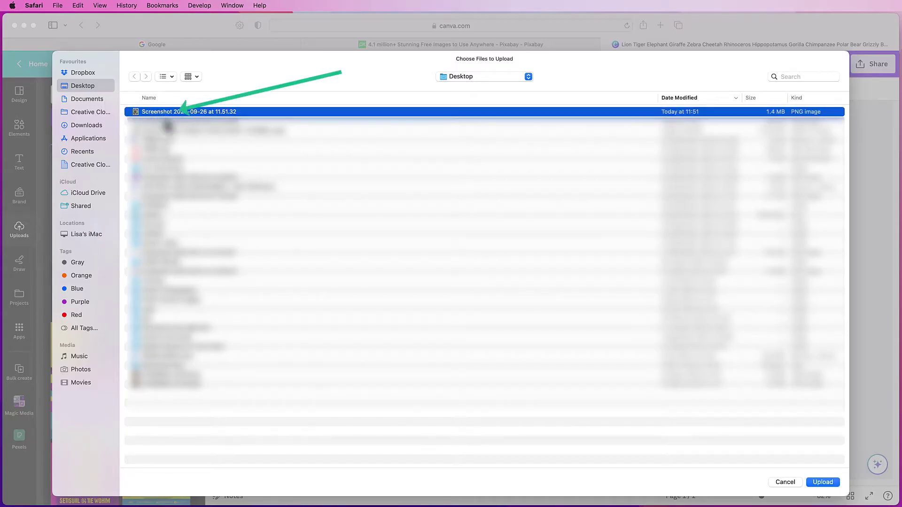
pyautogui.click(824, 484)
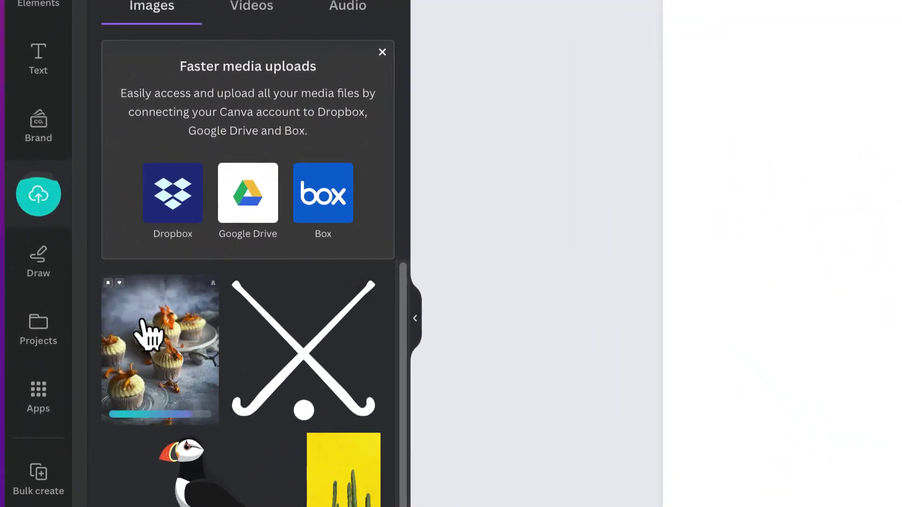
# Place the cupcake photo at the page's upper right and examine the photo colours offered for the square
pyautogui.click(163, 361)
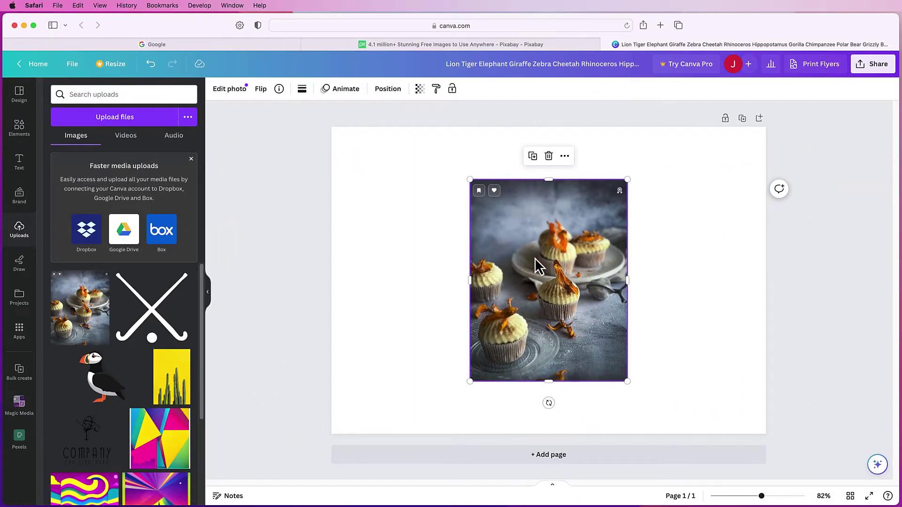
pyautogui.moveTo(538, 266); pyautogui.dragTo(672, 219)
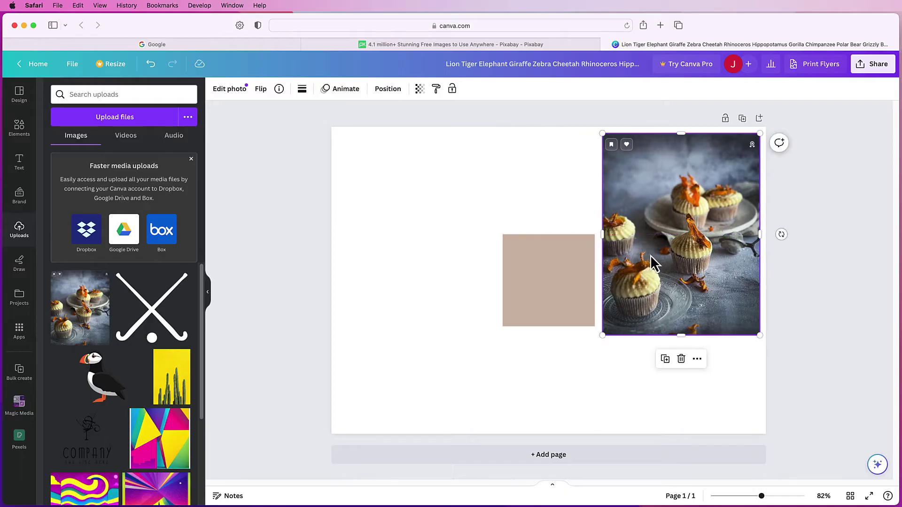
pyautogui.click(540, 285)
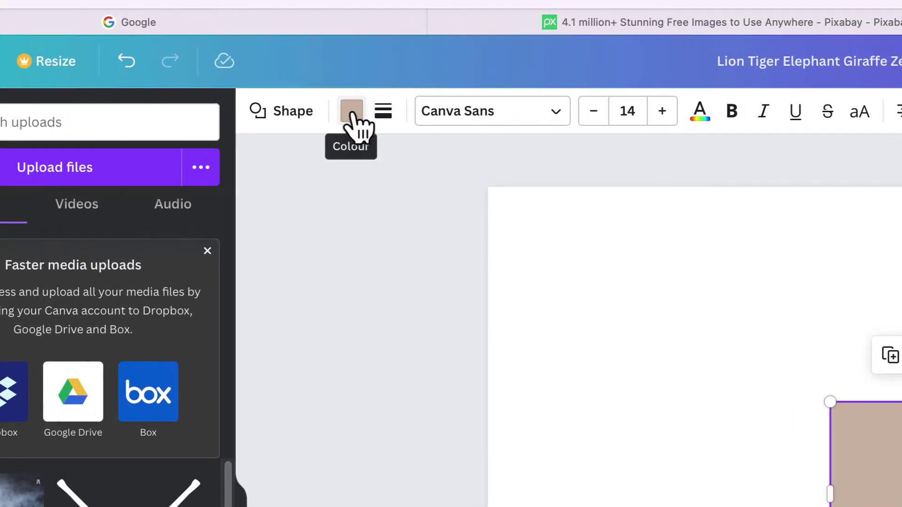
pyautogui.click(356, 116)
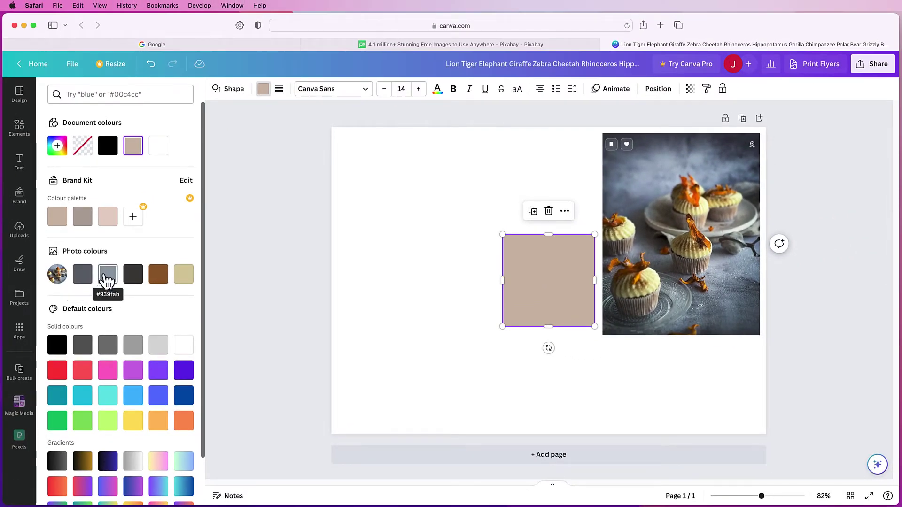
# Delete the cupcake photo from the page
pyautogui.click(635, 229)
pyautogui.press('Delete')
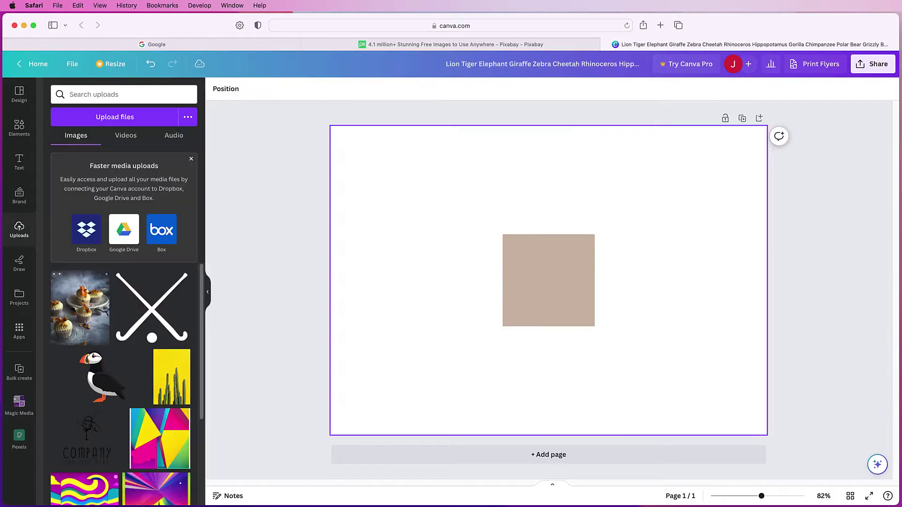
# Switch to Google, search for "colour palettes" and browse the image results
pyautogui.click(152, 45)
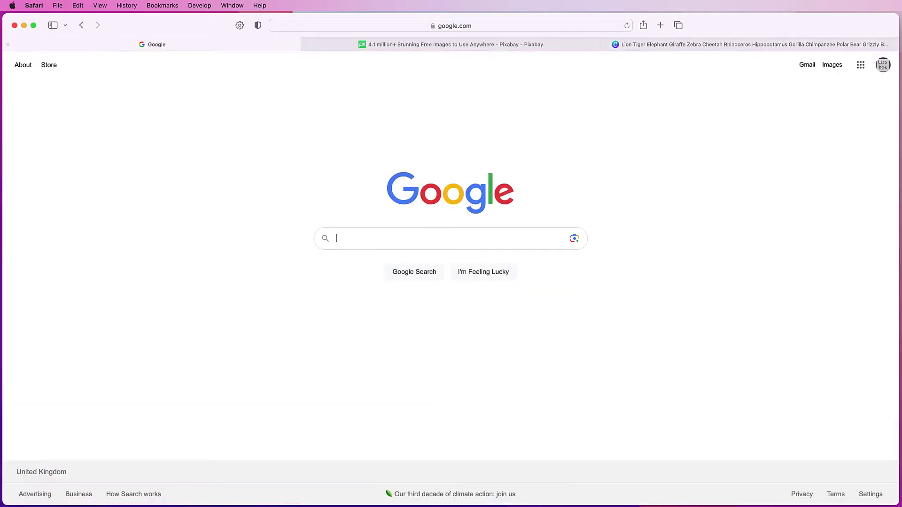
pyautogui.click(336, 238)
pyautogui.write('colour pale')
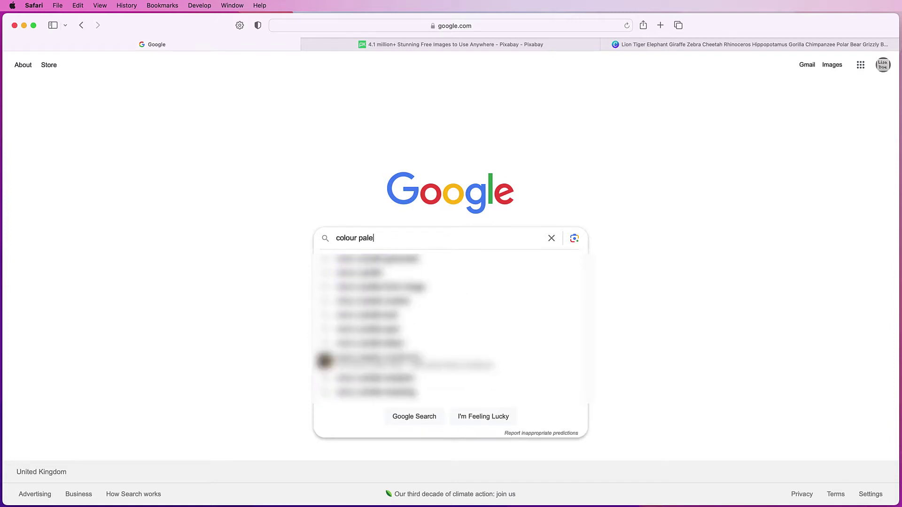
pyautogui.write('ttes')
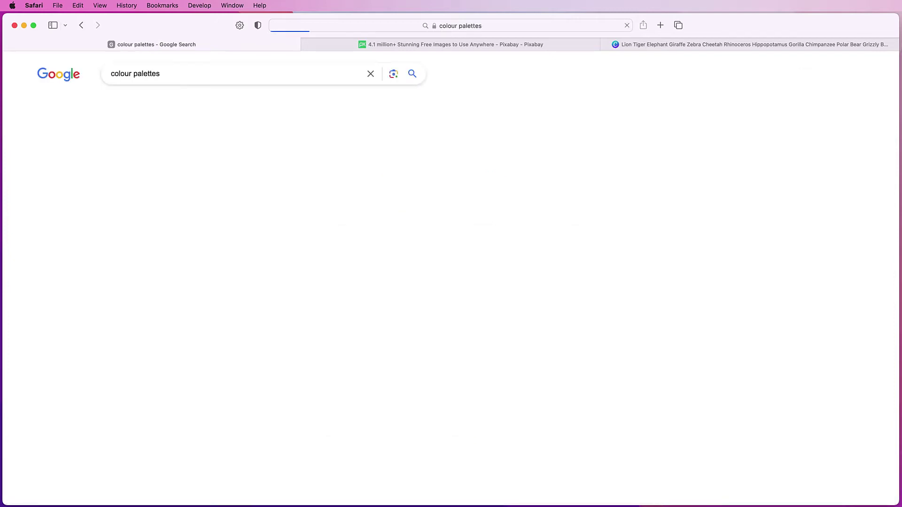
pyautogui.click(117, 106)
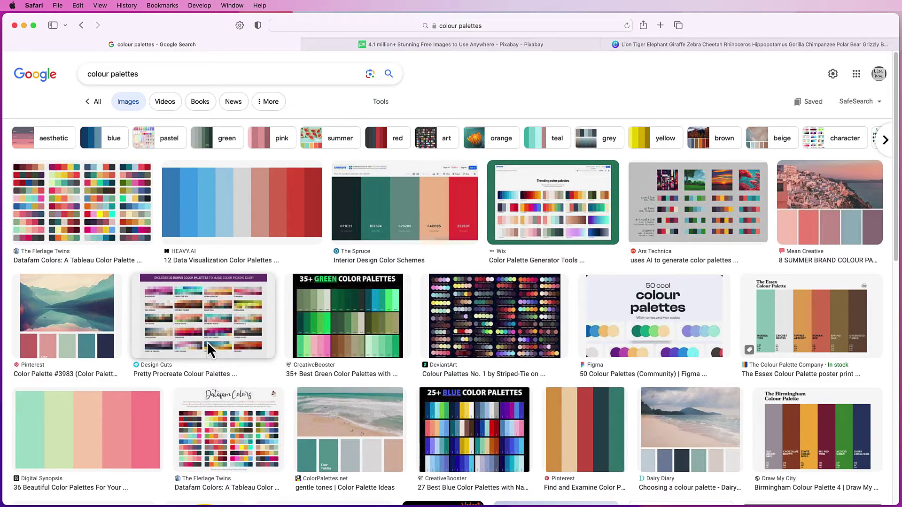
pyautogui.scroll(-5, 207, 341)
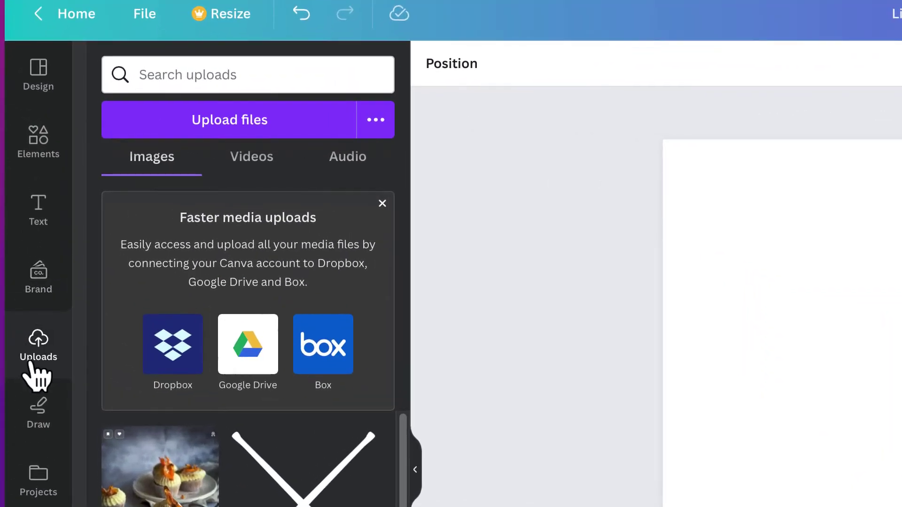
# Upload the palette image Screenshot 2023-09-26 at 11.54.05 to the Canva design and place it at the page's upper right, above the square
pyautogui.click(235, 140)
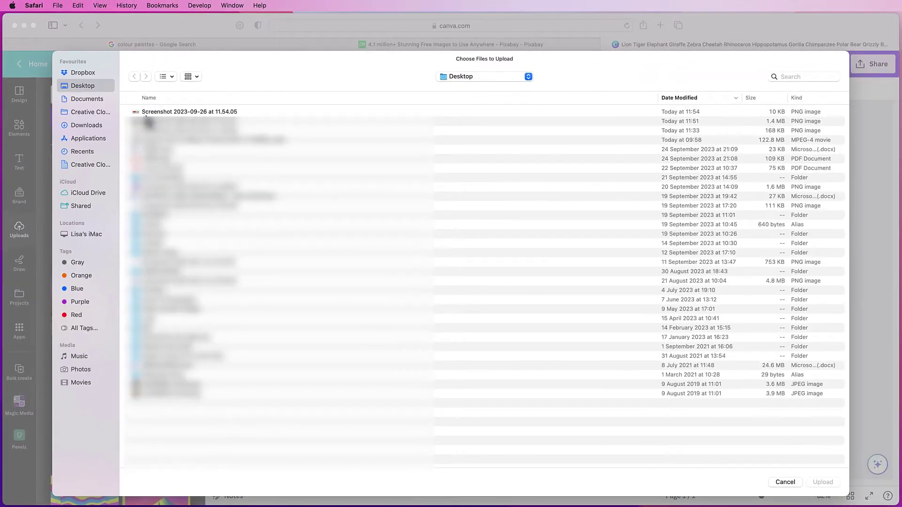
pyautogui.click(287, 111)
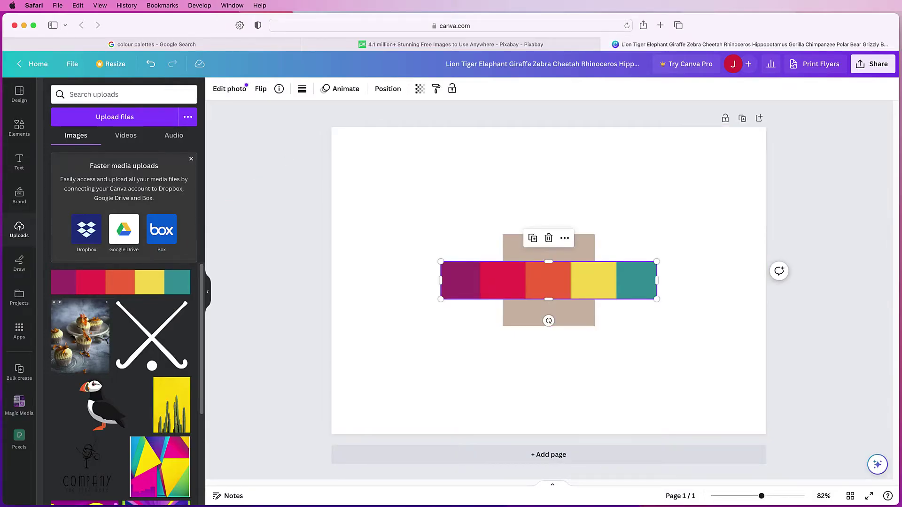
pyautogui.moveTo(549, 270); pyautogui.dragTo(633, 159)
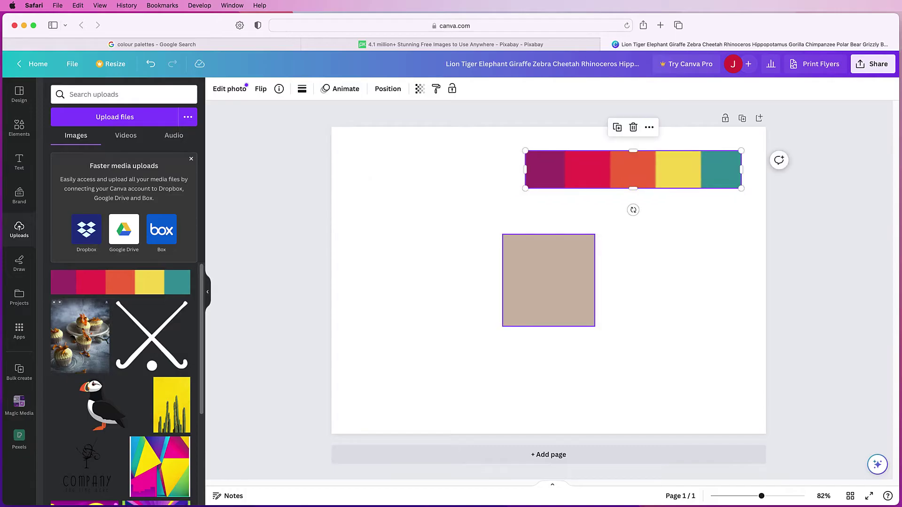
# Recolour the square with the photo colour #ea1e4b from the palette image
pyautogui.click(554, 277)
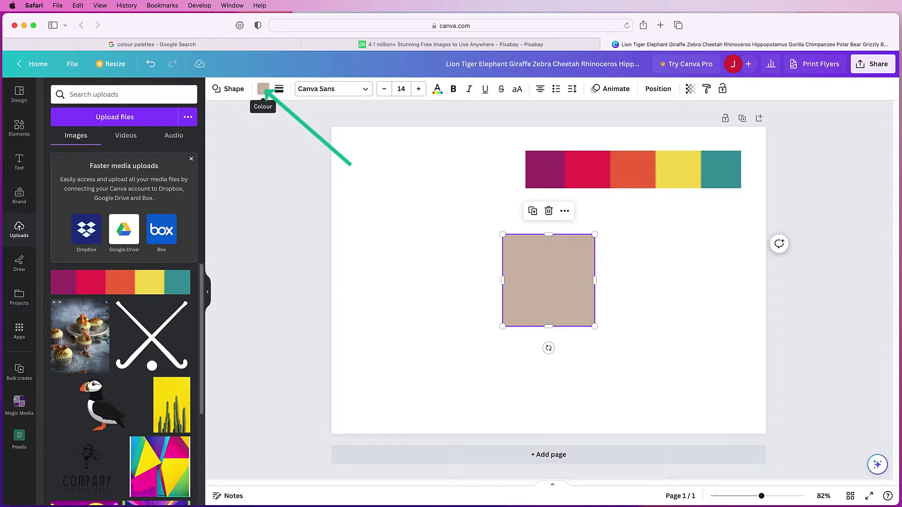
pyautogui.click(264, 90)
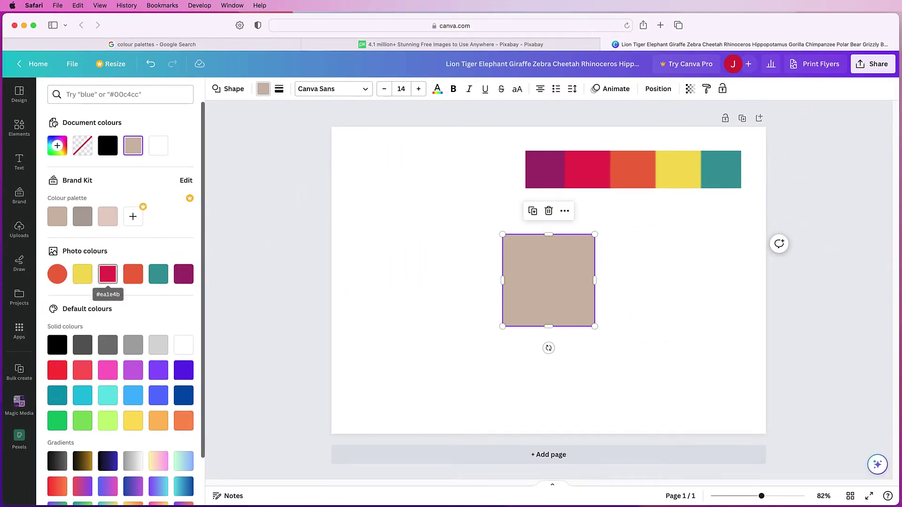
pyautogui.click(107, 274)
pyautogui.moveTo(548, 280)
pyautogui.mouseDown()
pyautogui.moveTo(521, 280)
pyautogui.moveTo(557, 274)
pyautogui.mouseUp()
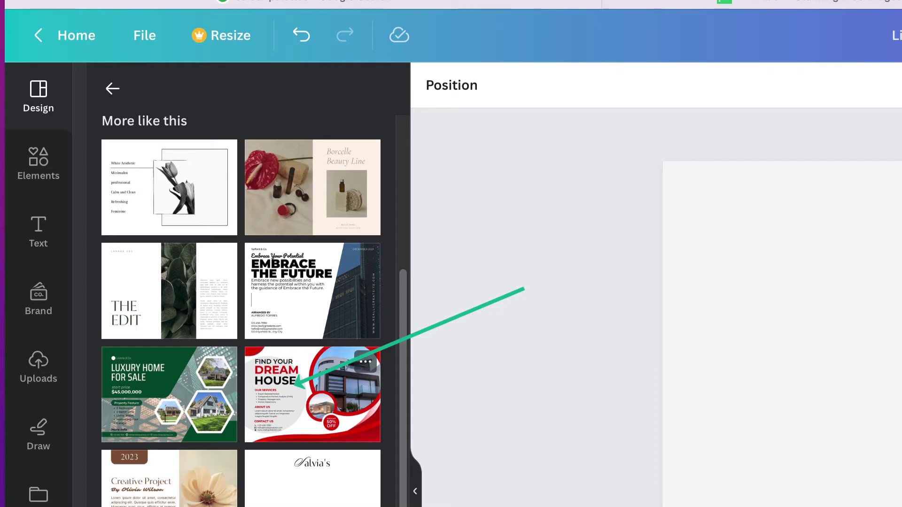
# Apply the Red and White Modern Real Estate Flyer template and replace both circular house photos with the uploaded cupcake image
pyautogui.click(312, 395)
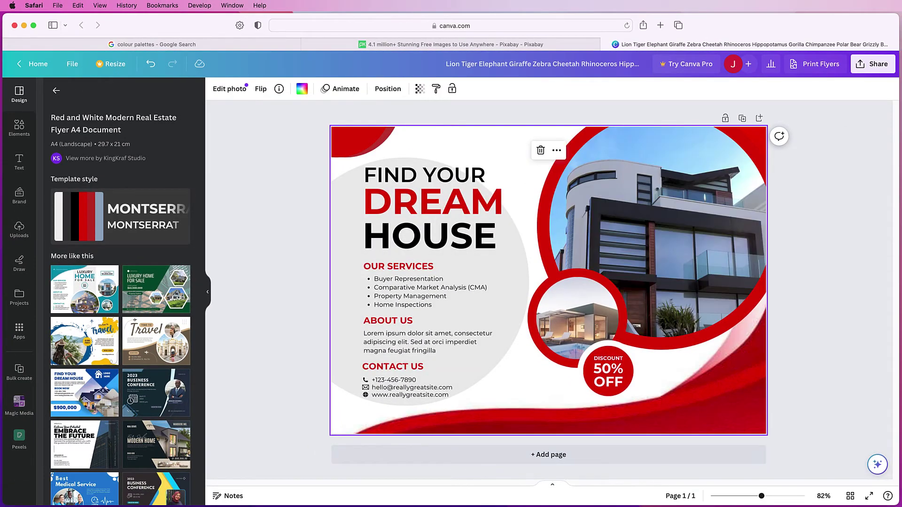
pyautogui.click(19, 229)
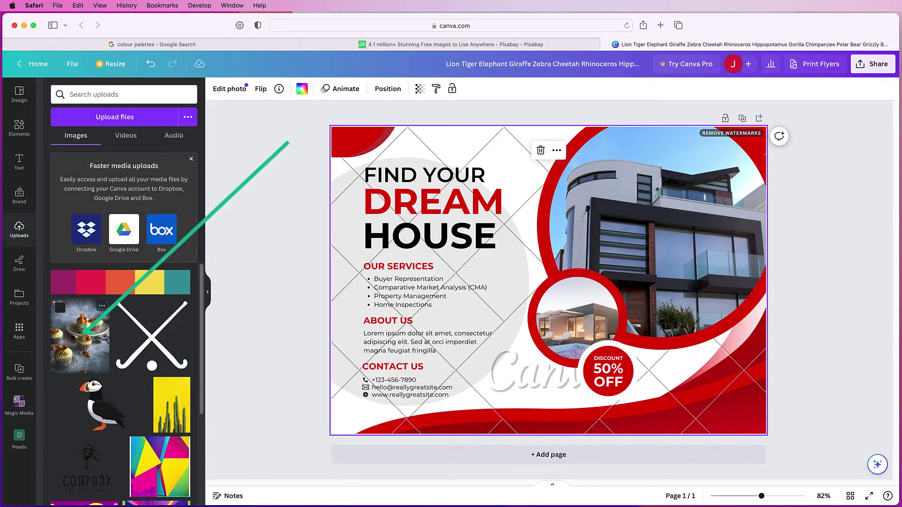
pyautogui.moveTo(85, 334); pyautogui.dragTo(681, 183)
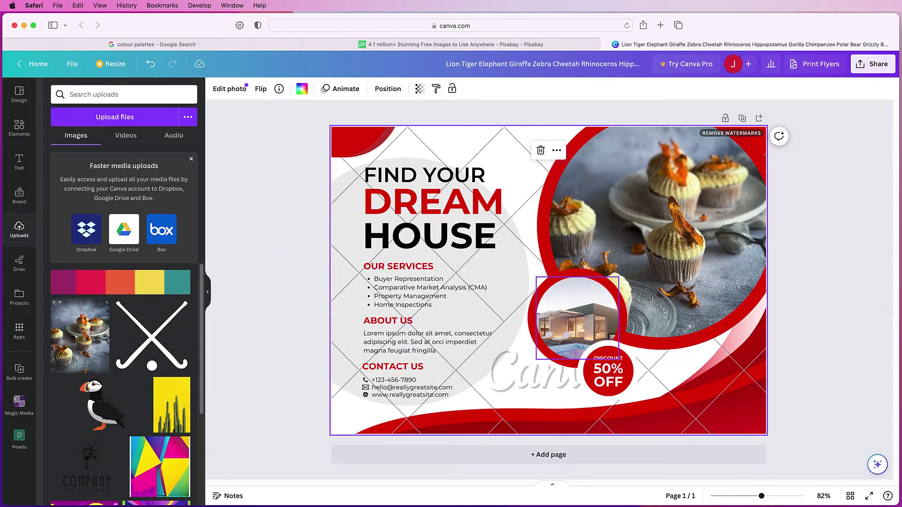
pyautogui.moveTo(80, 336); pyautogui.dragTo(575, 328)
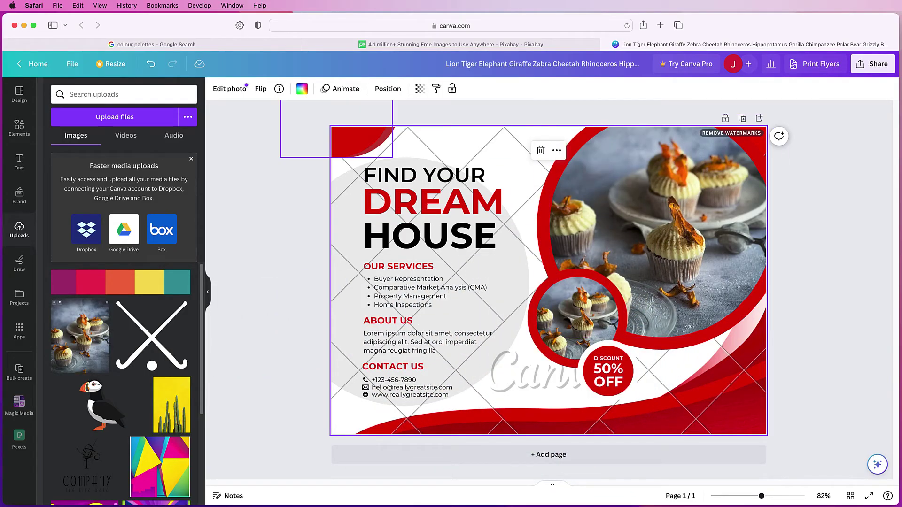
# Recolour the corner's front circle with the photo colour brown #915b21 and the circle behind it with charcoal #363332
pyautogui.click(362, 141)
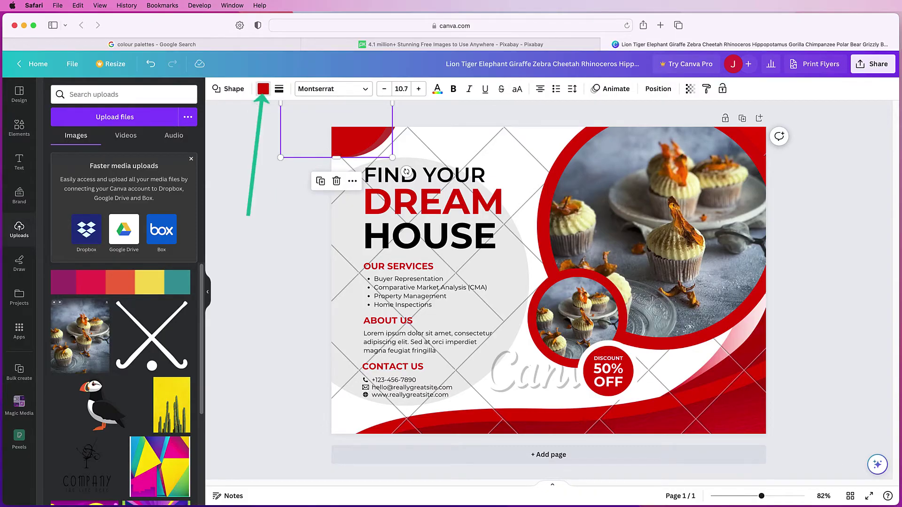
pyautogui.click(263, 89)
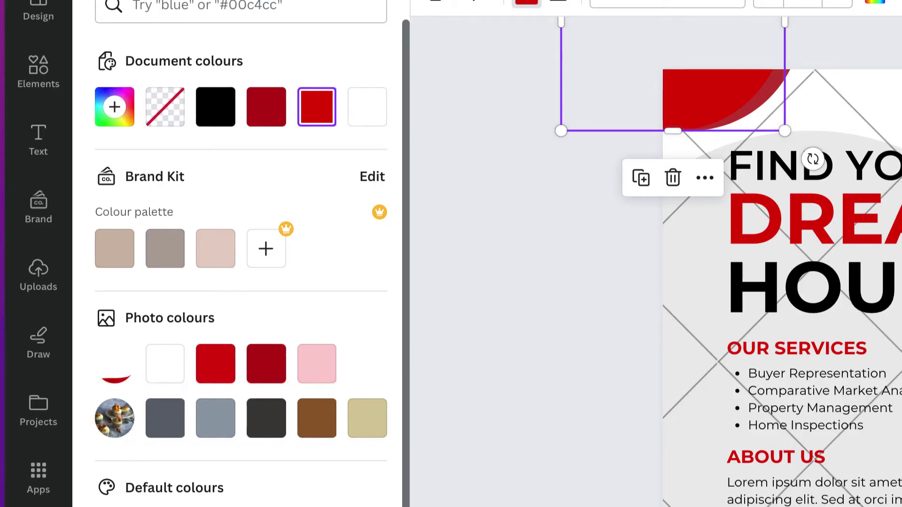
pyautogui.click(316, 418)
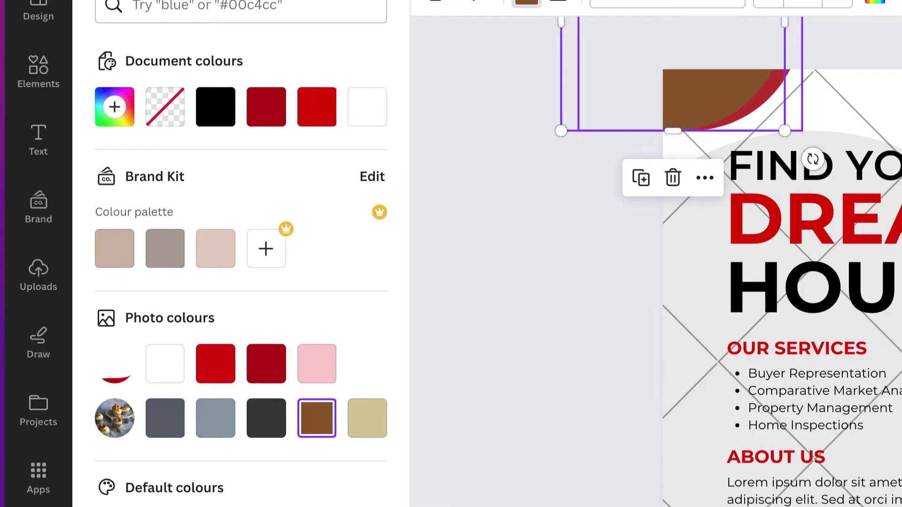
pyautogui.click(756, 113)
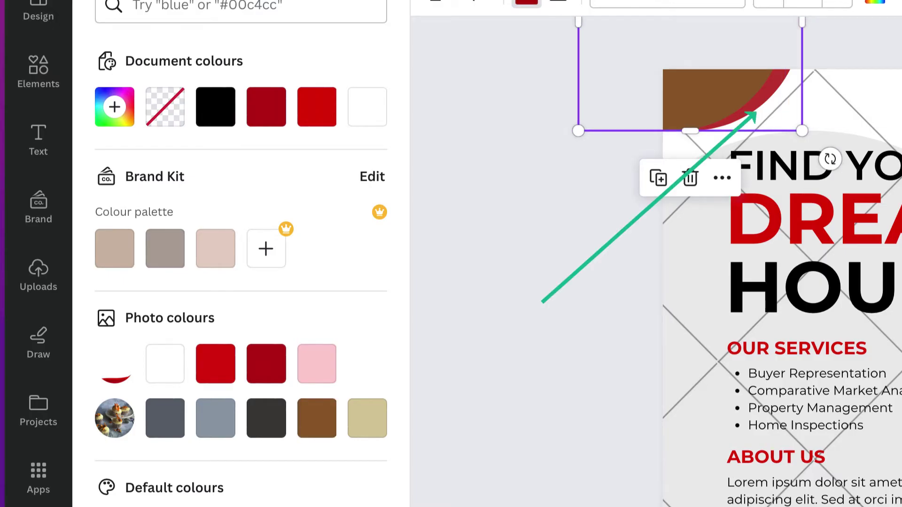
pyautogui.click(267, 418)
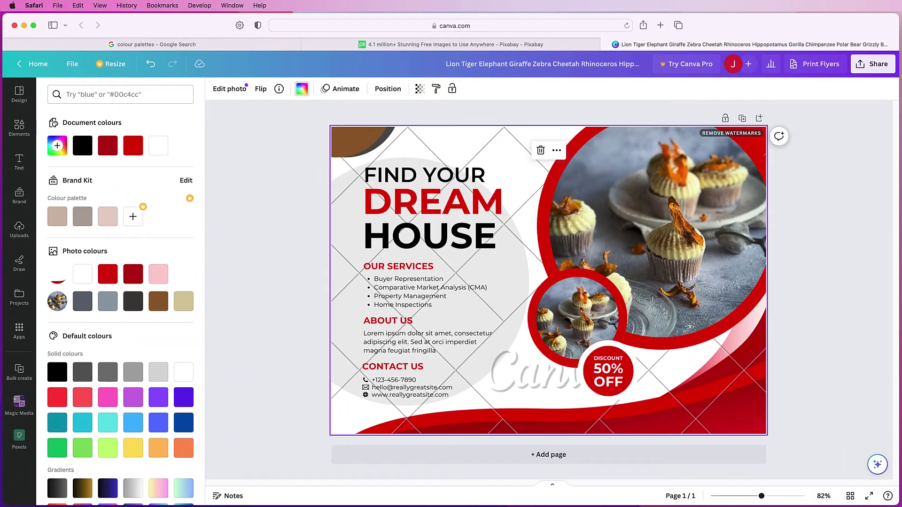
# Delete the red wave graphic that runs along the lower edge of the flyer
pyautogui.doubleClick(554, 413)
pyautogui.moveTo(554, 414)
pyautogui.mouseDown()
pyautogui.moveTo(546, 414)
pyautogui.moveTo(550, 399)
pyautogui.moveTo(558, 406)
pyautogui.moveTo(550, 409)
pyautogui.mouseUp()
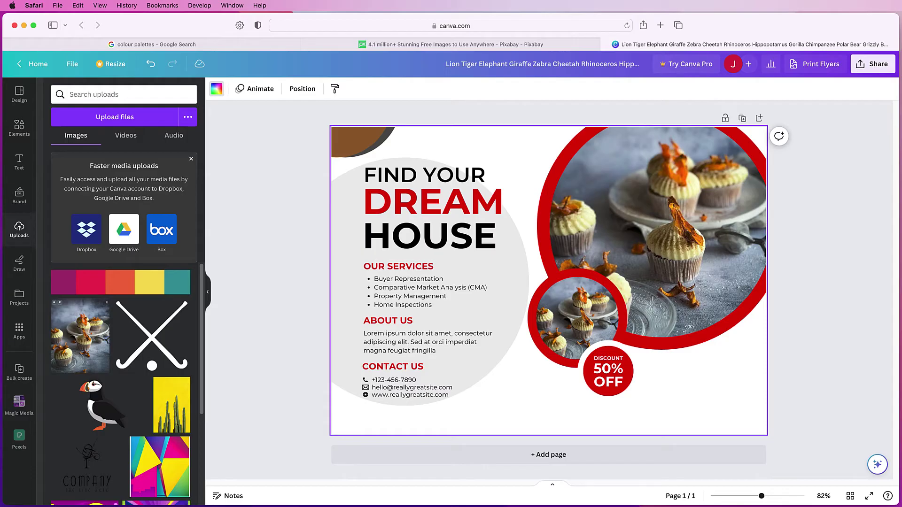
# Apply cupcake photo colours to the circles: slate grey on the large photo's ring, brown #915b21 on the small ring, charcoal on the discount badge
pyautogui.click(544, 225)
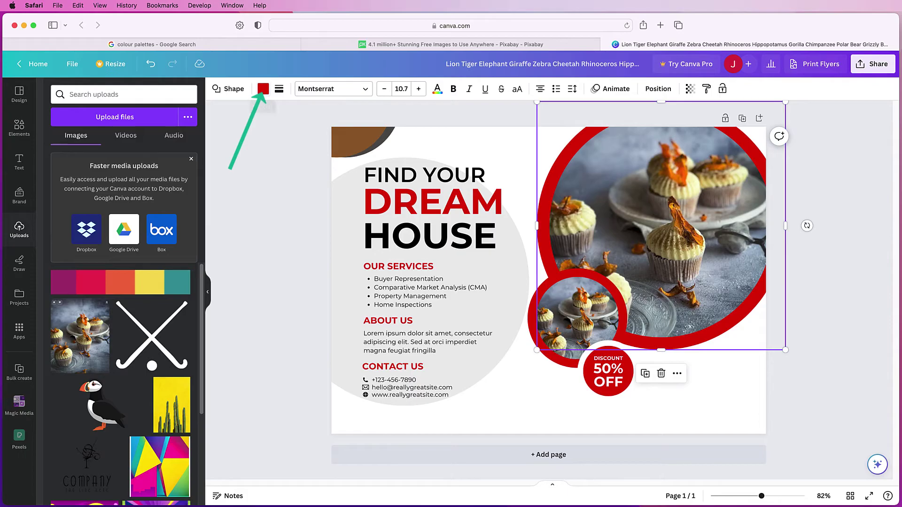
pyautogui.click(263, 88)
pyautogui.click(82, 300)
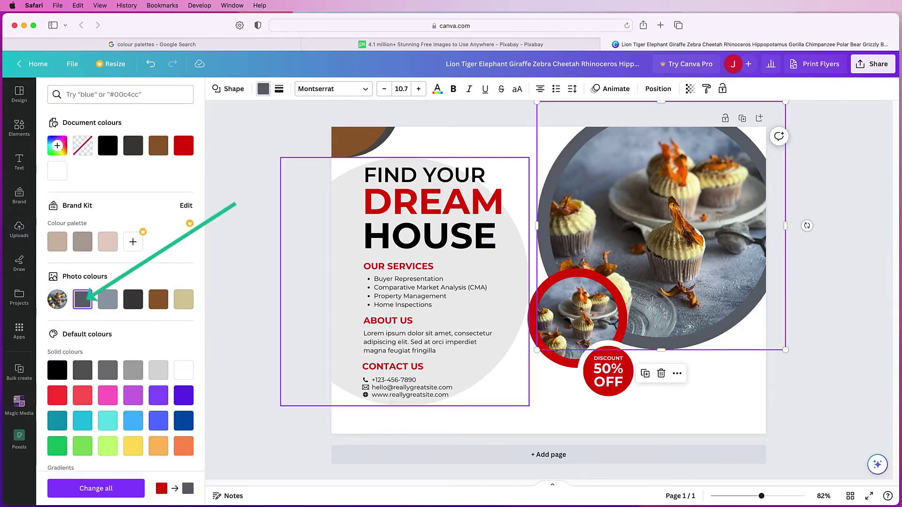
pyautogui.click(535, 302)
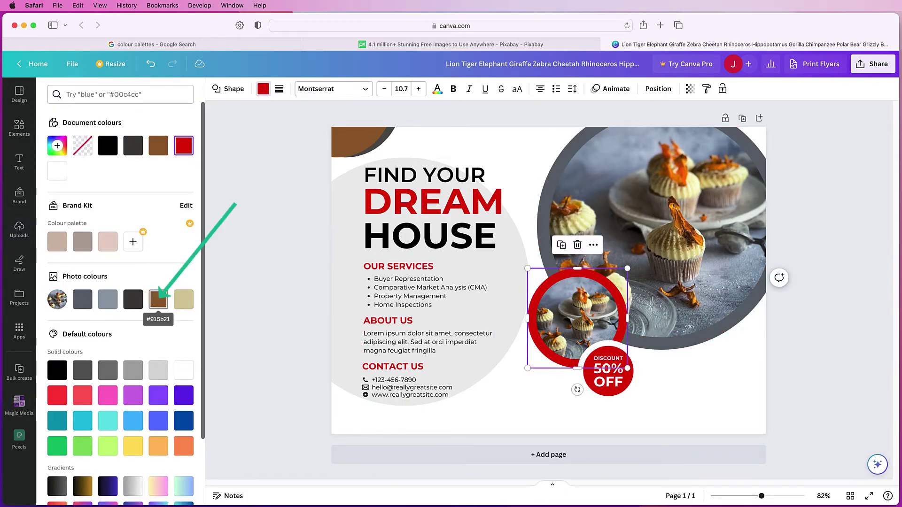
pyautogui.click(158, 300)
pyautogui.click(606, 371)
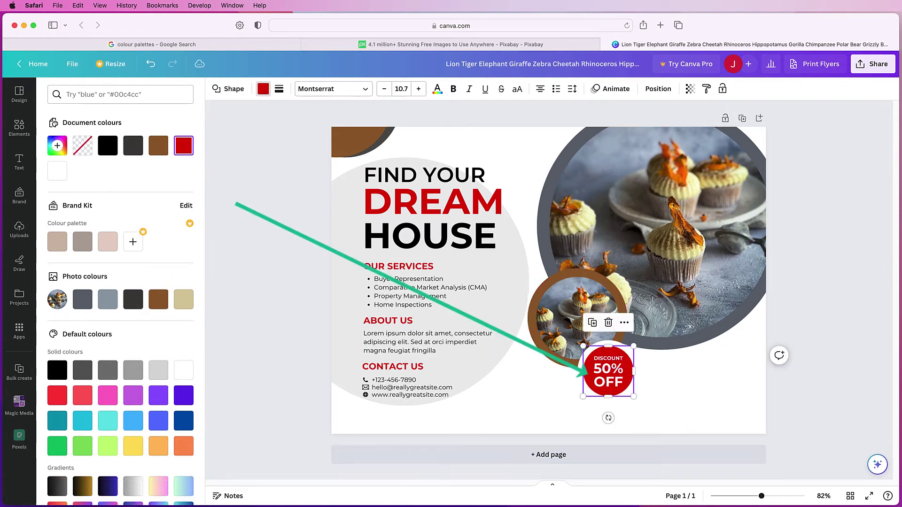
pyautogui.click(133, 299)
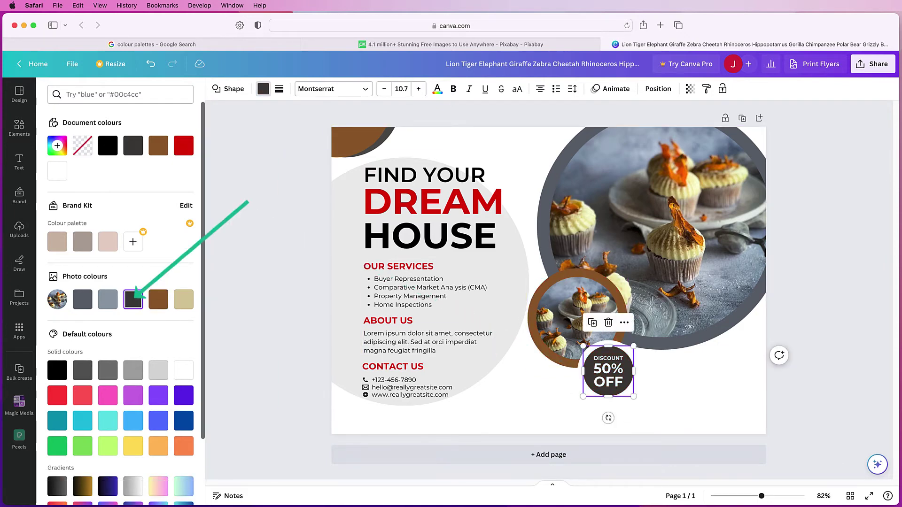
# Recolour the title text with photo colours: charcoal #363332 for DREAM and brown #915b21 for HOUSE and FIND YOUR
pyautogui.click(369, 203)
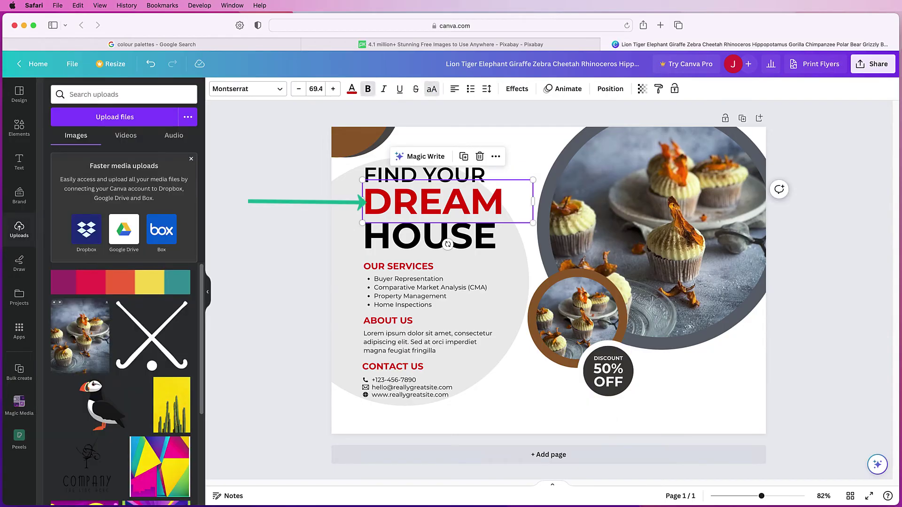
pyautogui.click(351, 89)
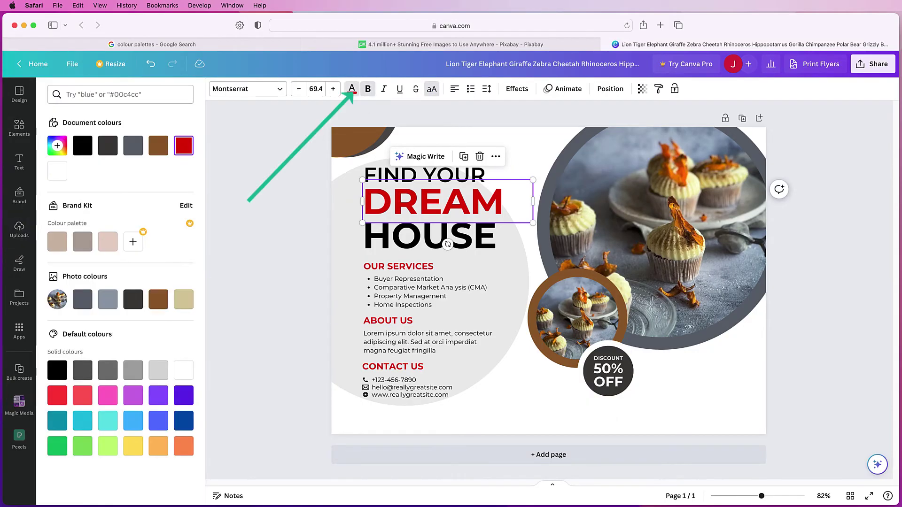
pyautogui.click(133, 300)
pyautogui.click(430, 236)
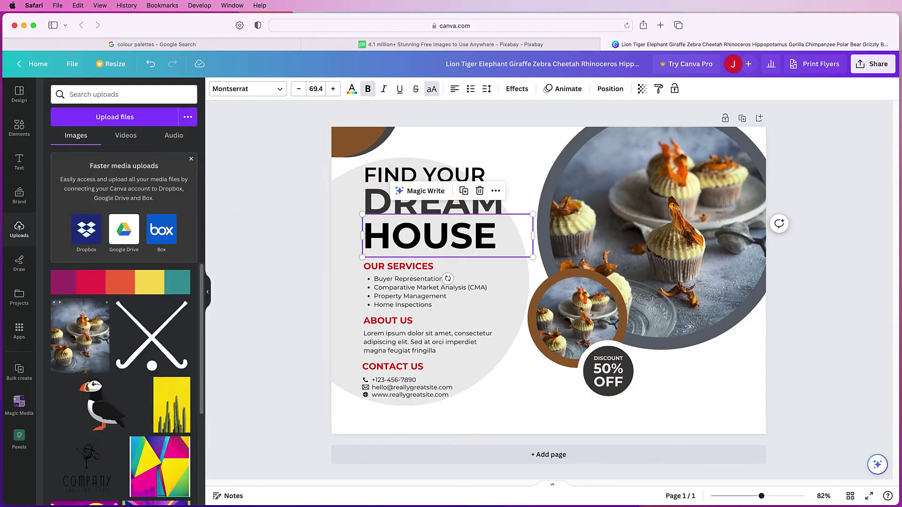
pyautogui.click(352, 88)
pyautogui.click(159, 299)
pyautogui.click(424, 175)
pyautogui.click(158, 299)
# Recolour the OUR SERVICES, ABOUT US and CONTACT US headings with the photo colour brown #915b21
pyautogui.click(398, 266)
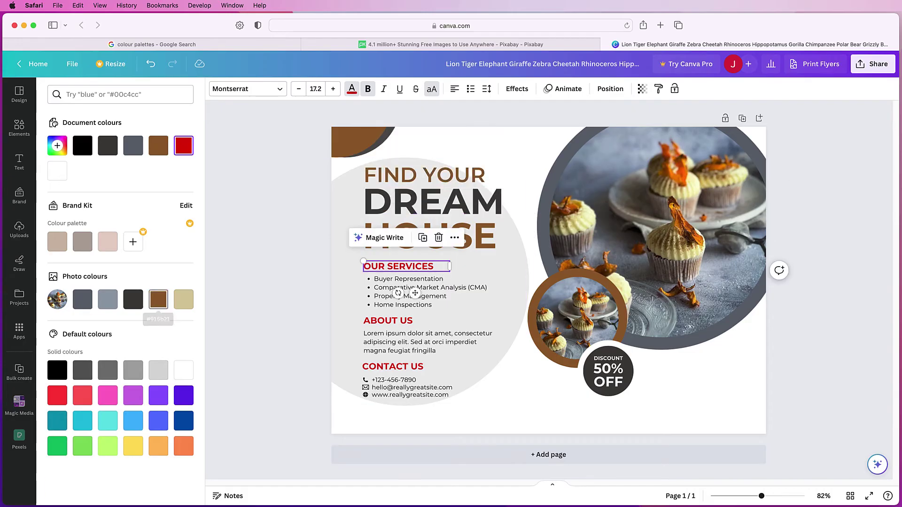
pyautogui.click(158, 299)
pyautogui.click(388, 320)
pyautogui.click(393, 366)
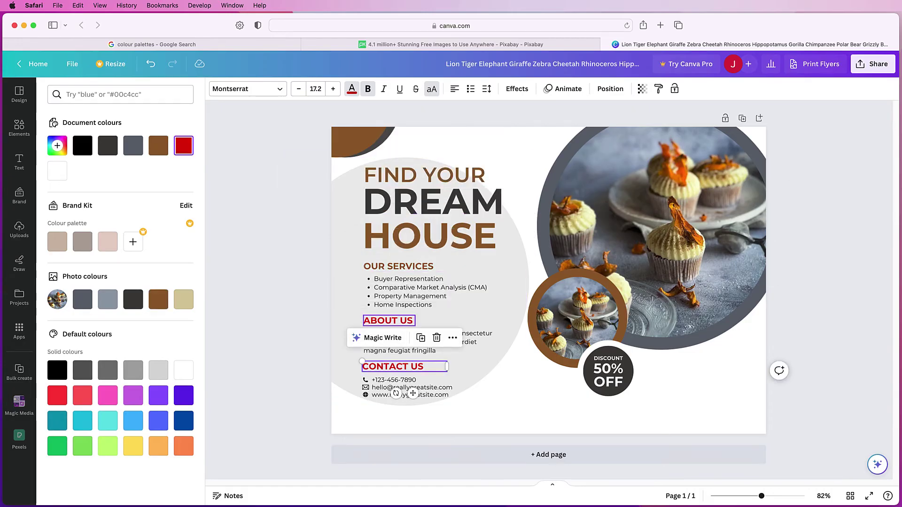
pyautogui.keyDown('shift'); pyautogui.click(388, 320); pyautogui.keyUp('shift')
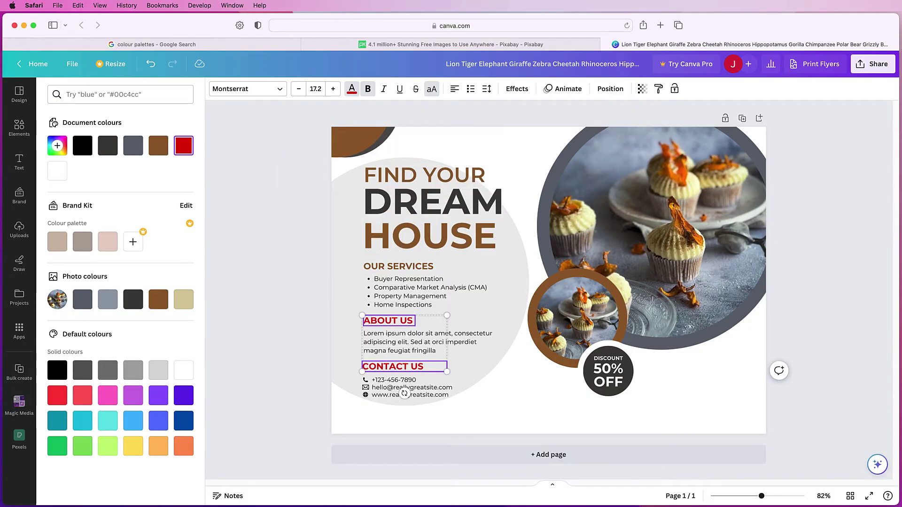
pyautogui.keyDown('shift'); pyautogui.click(398, 266); pyautogui.keyUp('shift')
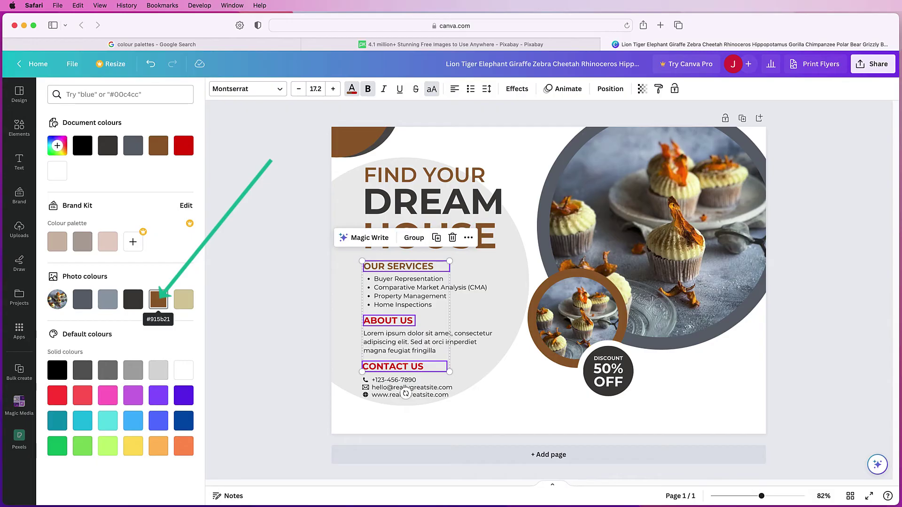
pyautogui.click(158, 299)
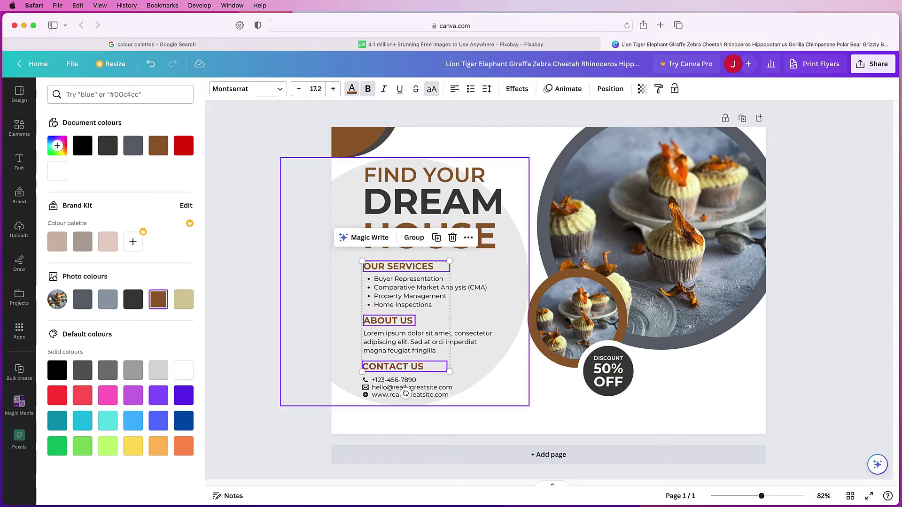
# Recolour the services list, the about paragraph and the contact lines together with the photo colour charcoal #363332
pyautogui.click(422, 299)
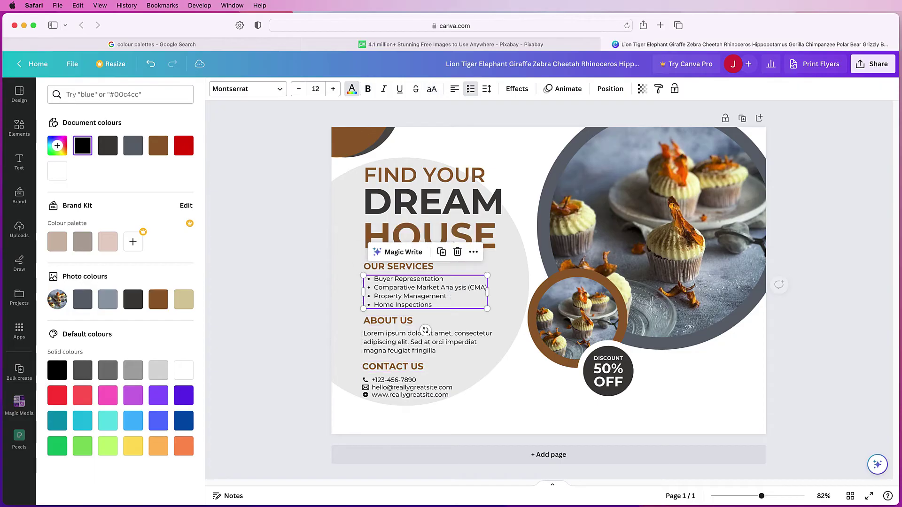
pyautogui.keyDown('shift'); pyautogui.click(434, 344); pyautogui.keyUp('shift')
pyautogui.keyDown('shift'); pyautogui.click(412, 388); pyautogui.keyUp('shift')
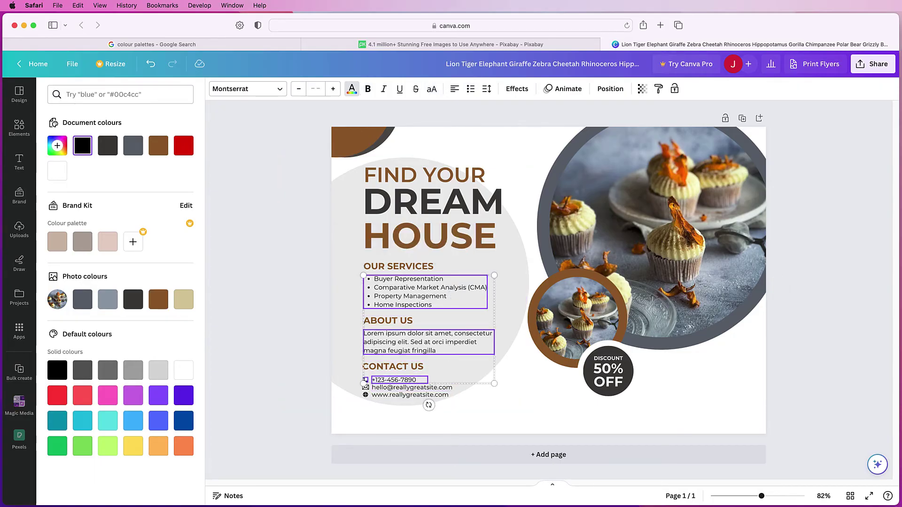
pyautogui.keyDown('shift'); pyautogui.click(366, 395); pyautogui.keyUp('shift')
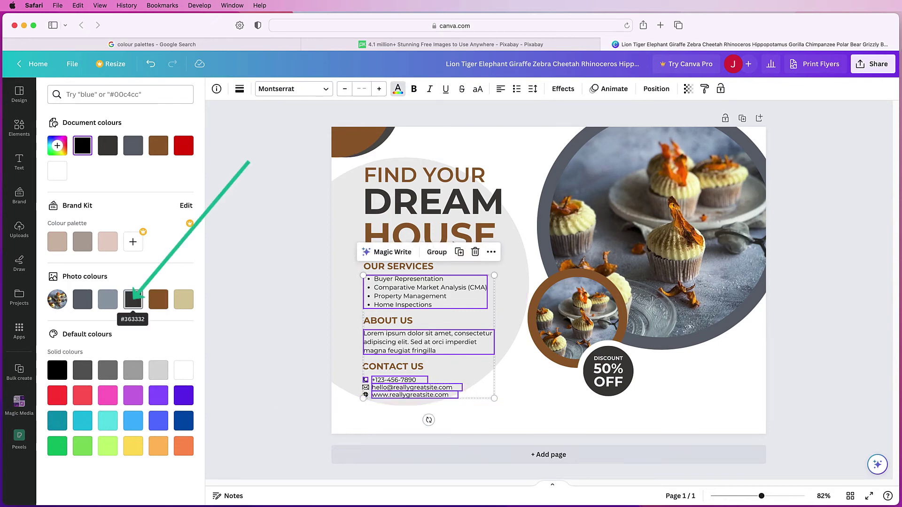
pyautogui.click(133, 299)
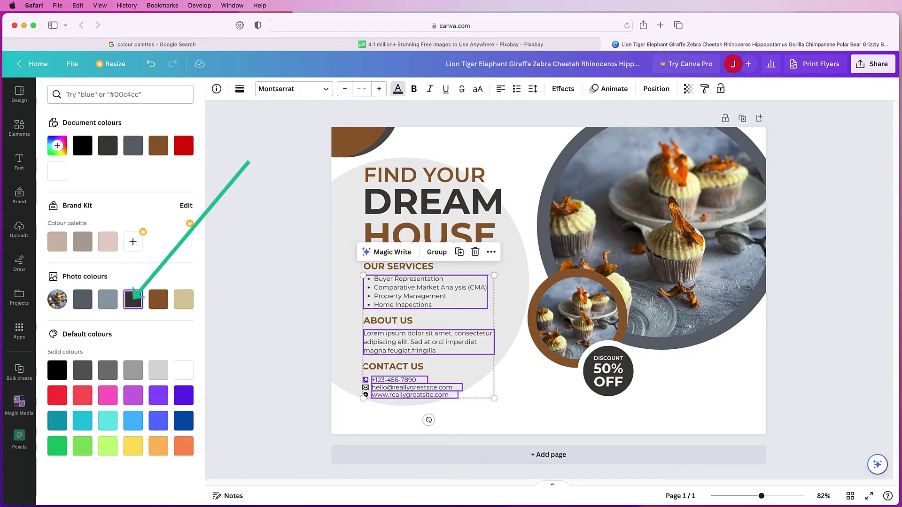
pyautogui.click(516, 147)
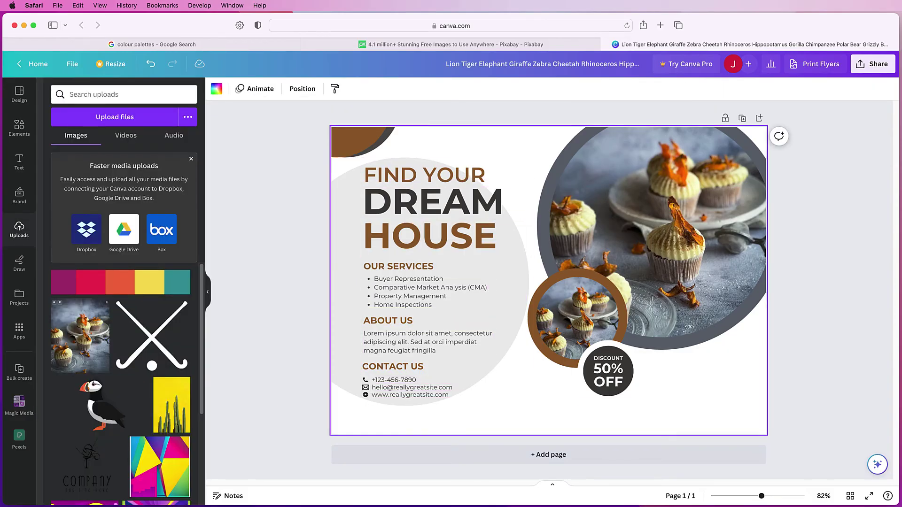
# Duplicate the overlapping brown and charcoal circles from the page's upper-left corner together
pyautogui.click(358, 140)
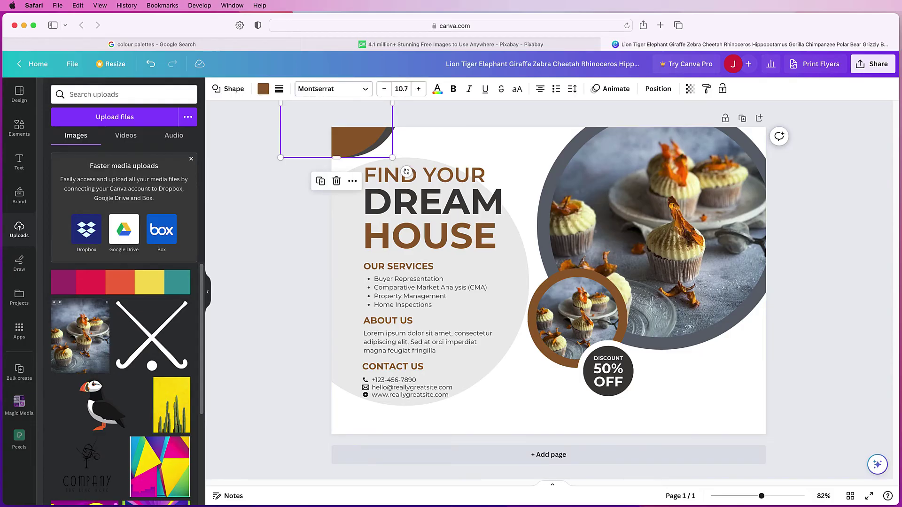
pyautogui.click(386, 137)
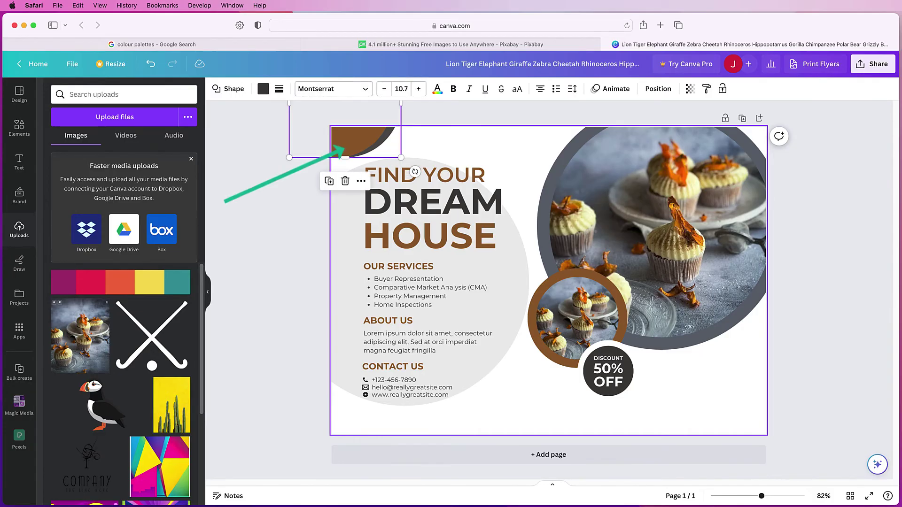
pyautogui.keyDown('shift'); pyautogui.click(363, 140); pyautogui.keyUp('shift')
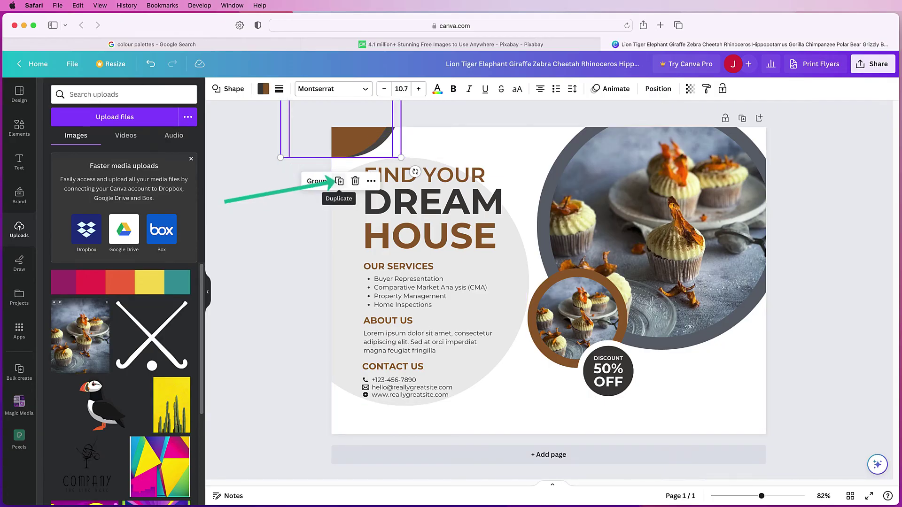
pyautogui.click(339, 181)
# Place the duplicated circles at the page's lower-right corner, rotated so the charcoal edge faces inward, and enlarge them
pyautogui.moveTo(362, 141); pyautogui.dragTo(704, 404)
pyautogui.moveTo(689, 472); pyautogui.dragTo(733, 330)
pyautogui.moveTo(699, 383); pyautogui.dragTo(755, 406)
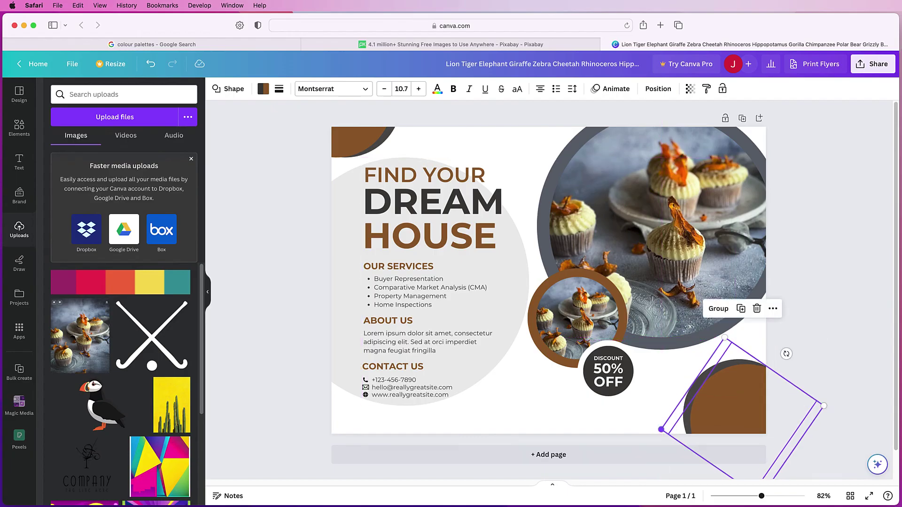
pyautogui.moveTo(661, 429); pyautogui.dragTo(608, 437)
pyautogui.moveTo(705, 408); pyautogui.dragTo(723, 414)
pyautogui.click(596, 471)
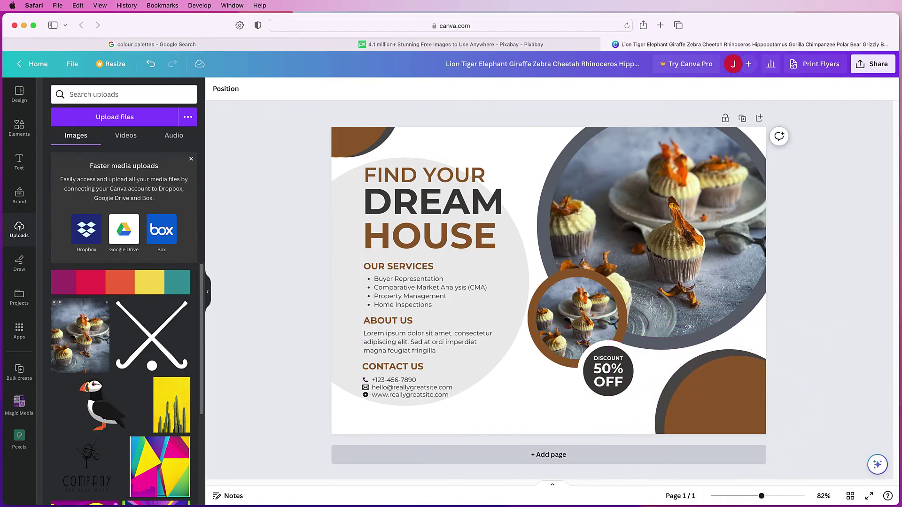